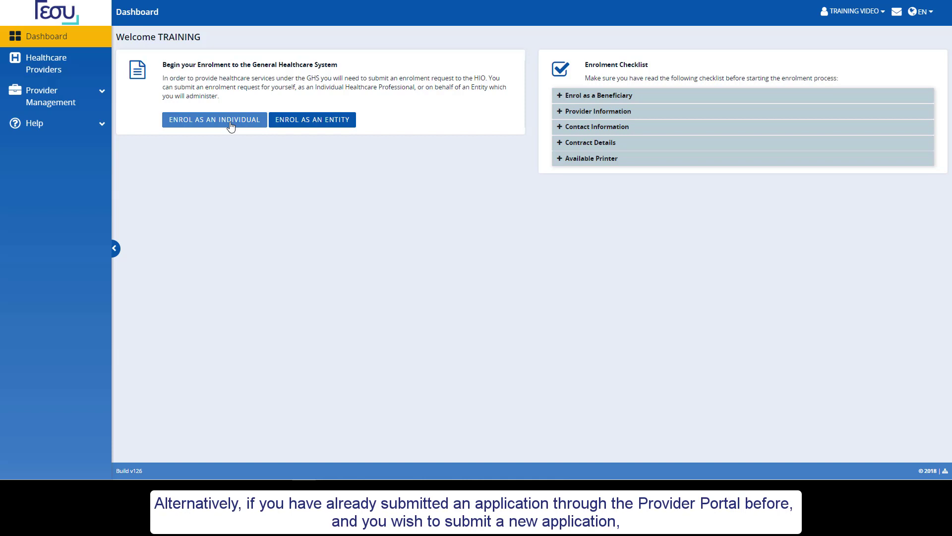
- From Provider Management > Provider Information, start a New Enrolment request as an Individual
click(95, 95)
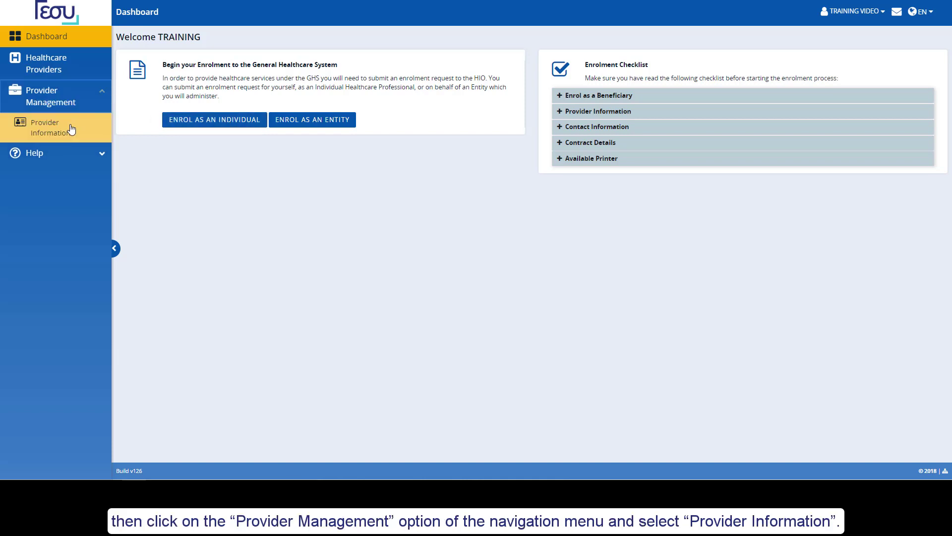
click(71, 129)
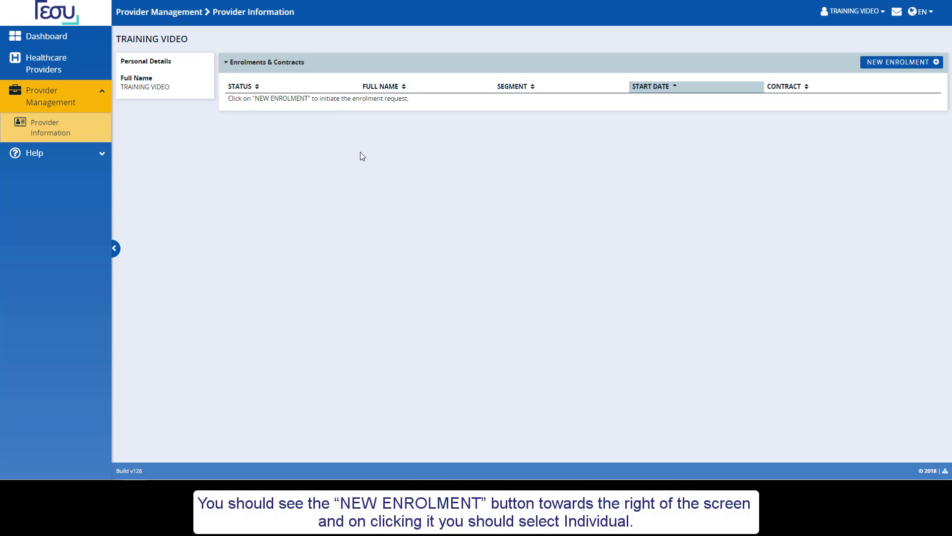
click(920, 63)
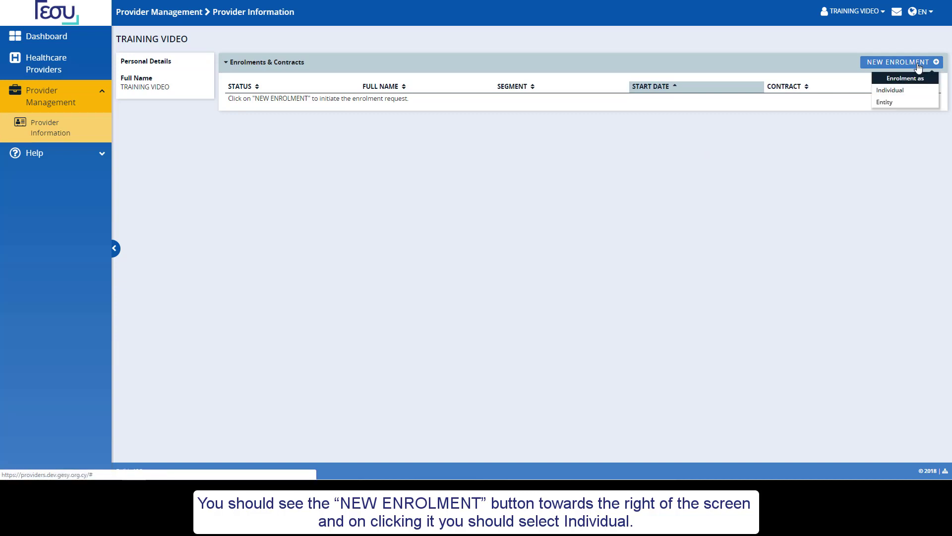
click(904, 92)
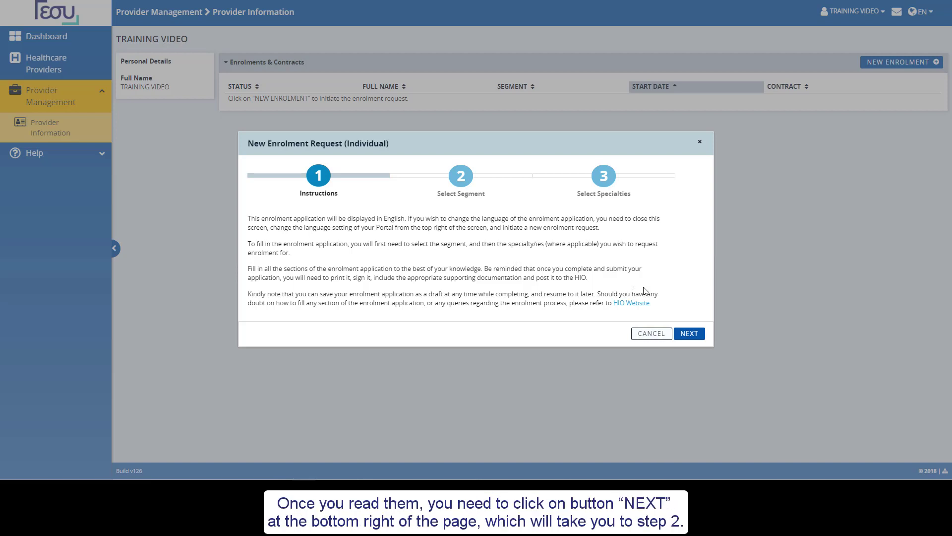
- Choose Personal Doctor as the enrolment segment and continue to specialty selection
click(688, 334)
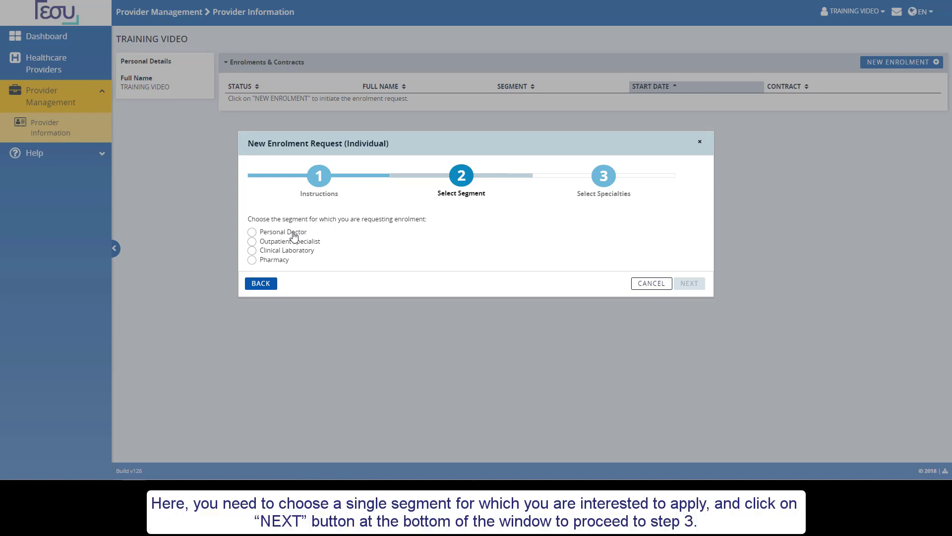
click(294, 236)
click(689, 283)
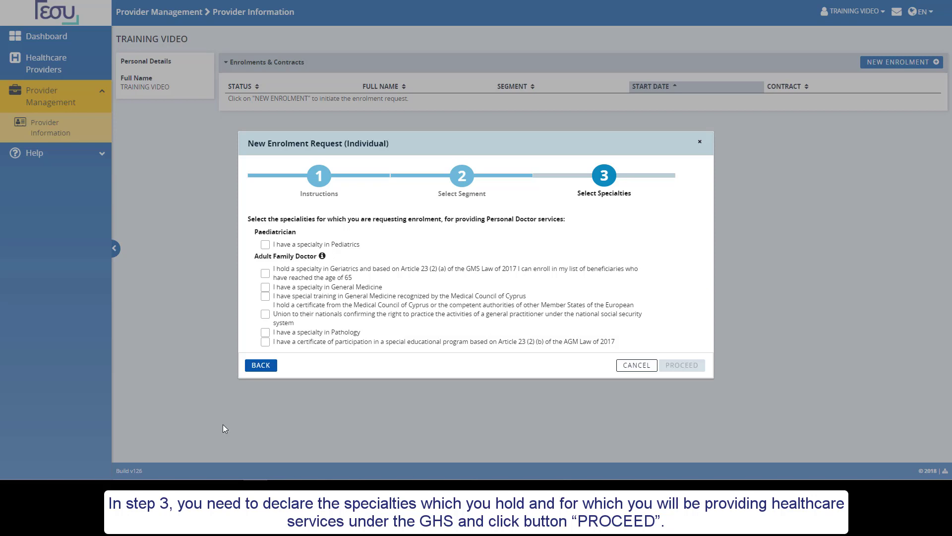
- Tick Pediatrics, General Medicine and Pathology specialties and proceed to the request form
click(266, 245)
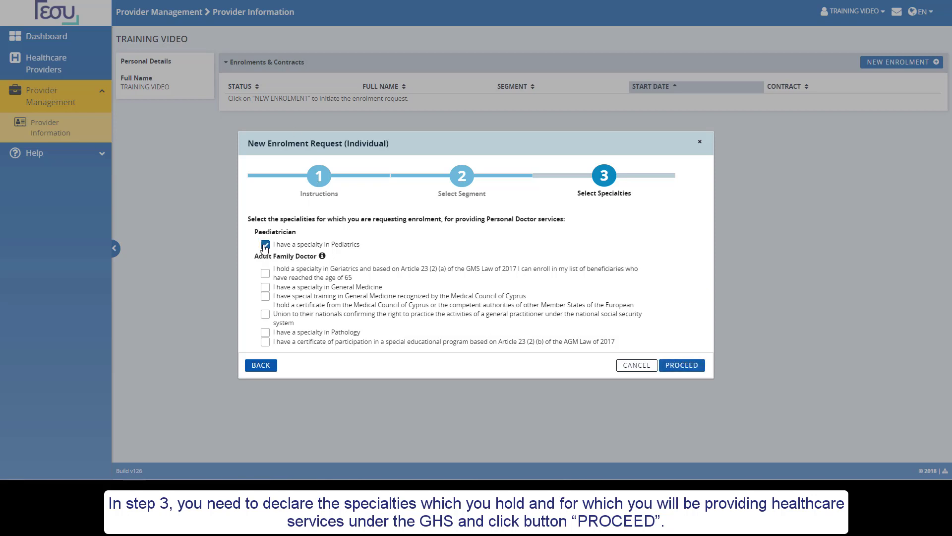
click(265, 288)
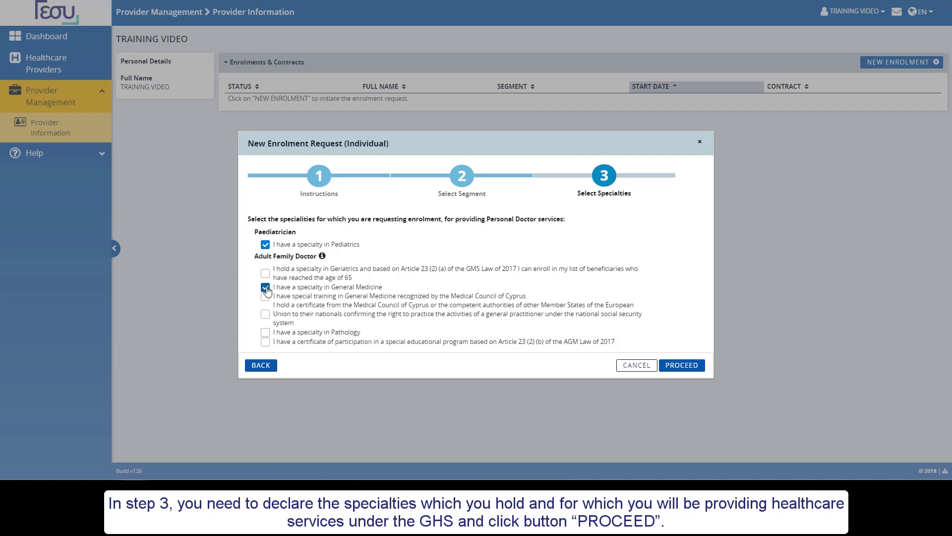
click(266, 333)
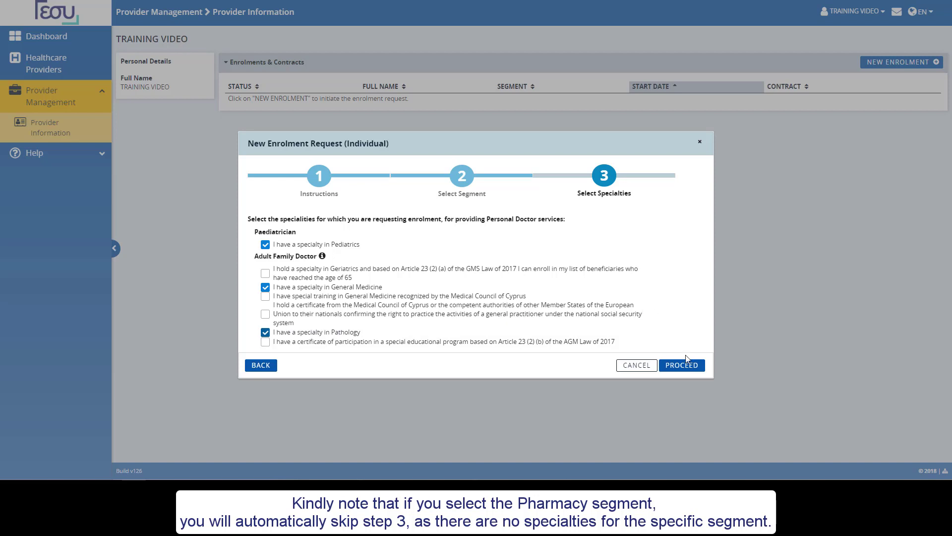
click(687, 369)
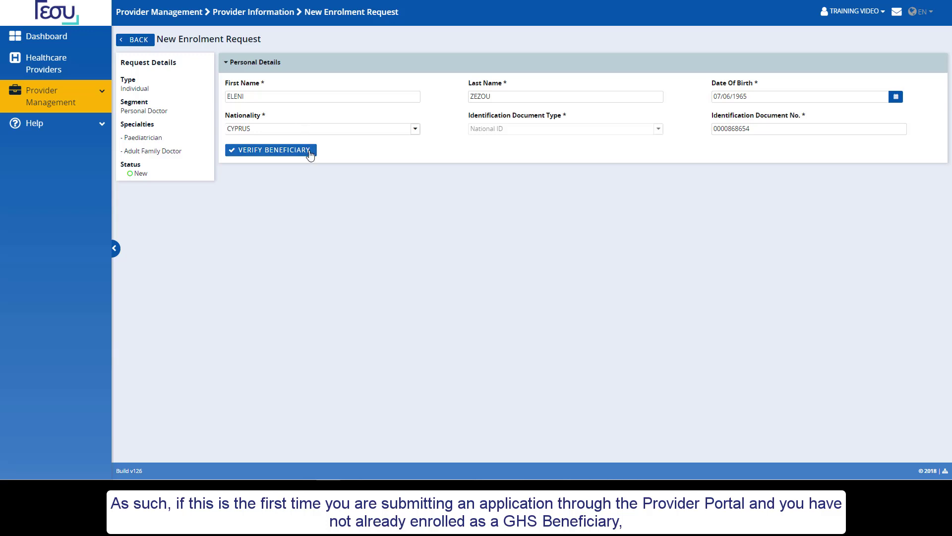
- Verify the entered name, birth date and ID number as a registered beneficiary
click(309, 151)
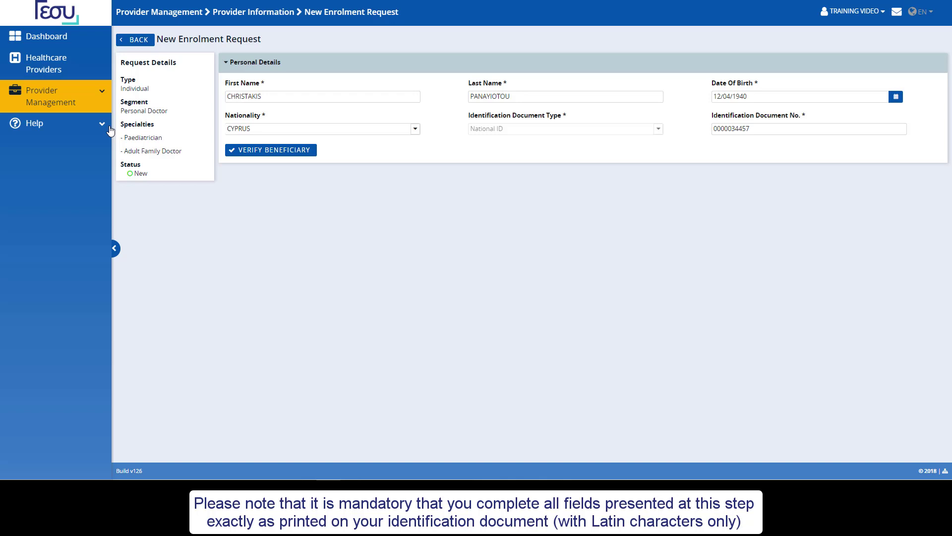
click(295, 151)
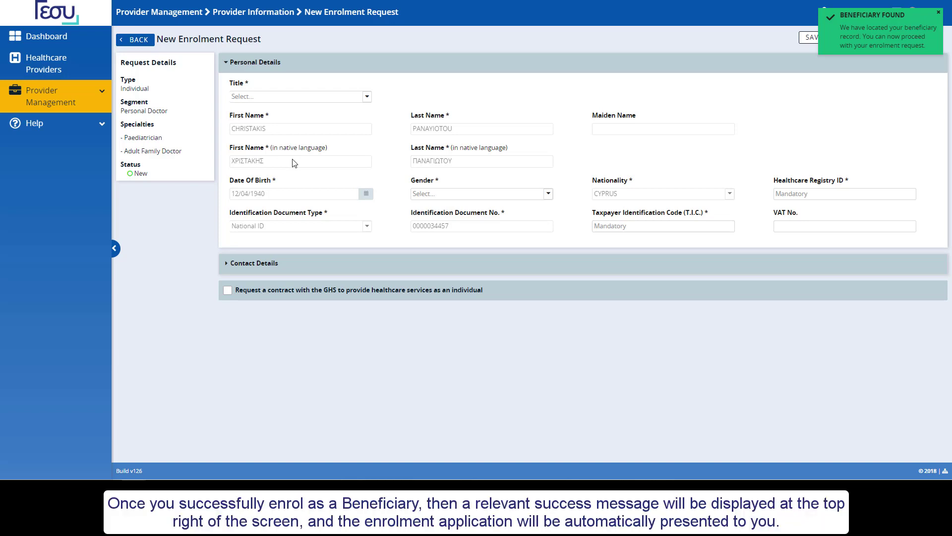
- Set the applicant's title to Dr and gender to Male
click(257, 267)
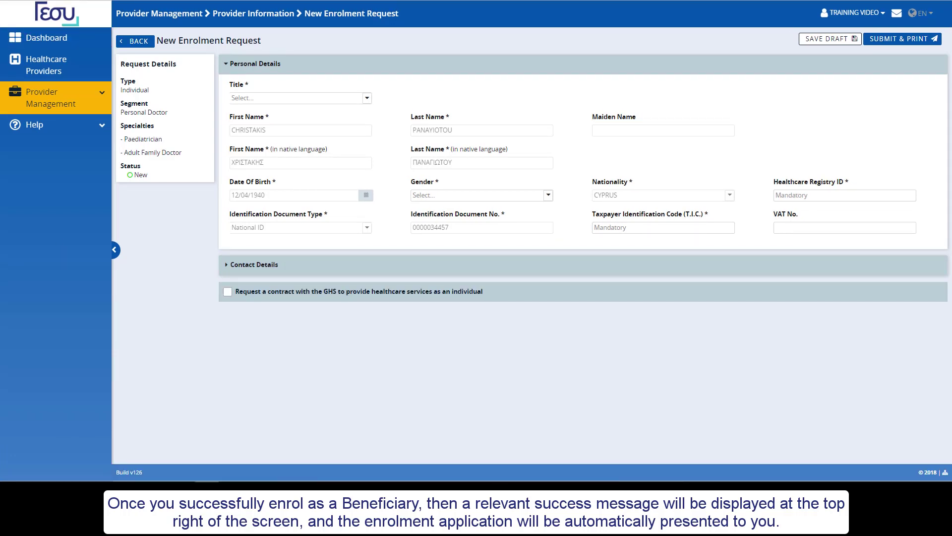
click(305, 97)
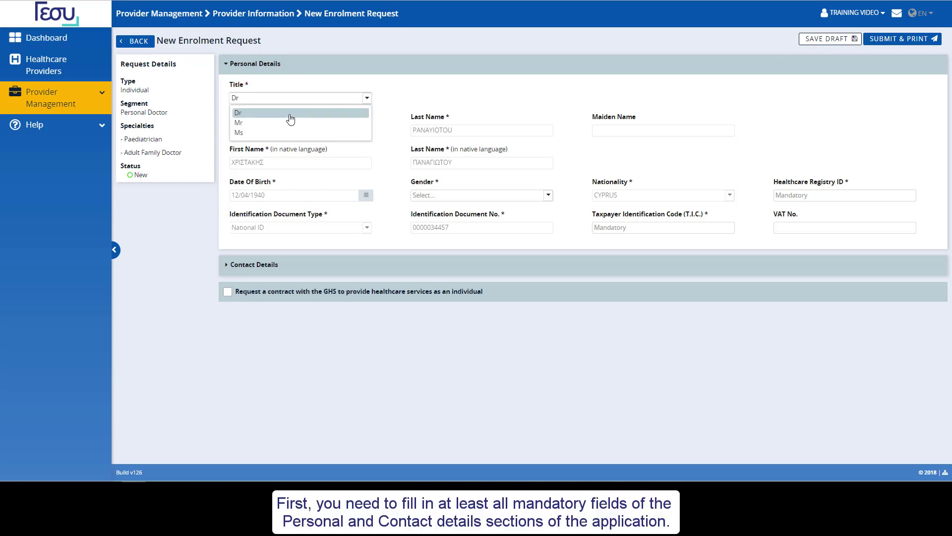
click(291, 113)
click(493, 196)
click(453, 209)
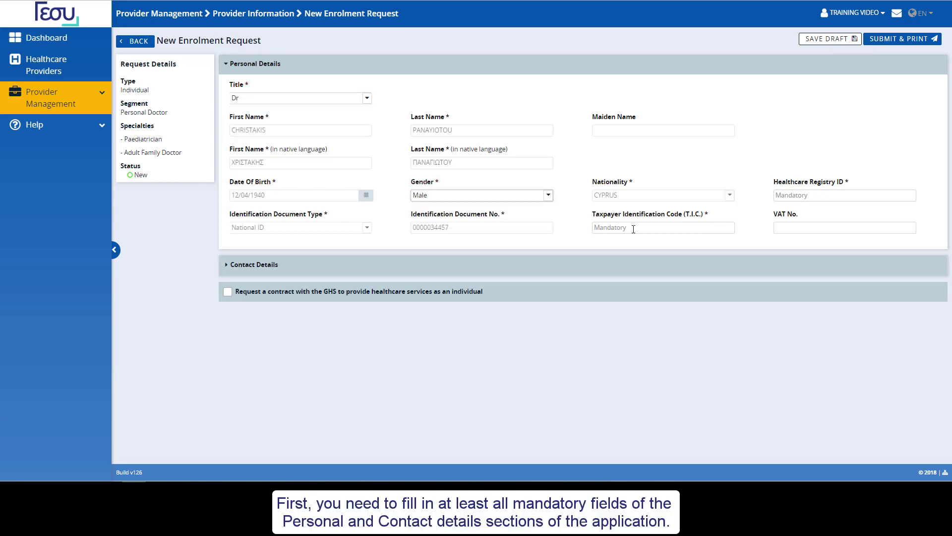
- Fill in the taxpayer code and Healthcare Registry ID, then expose the missing contact fields
click(633, 230)
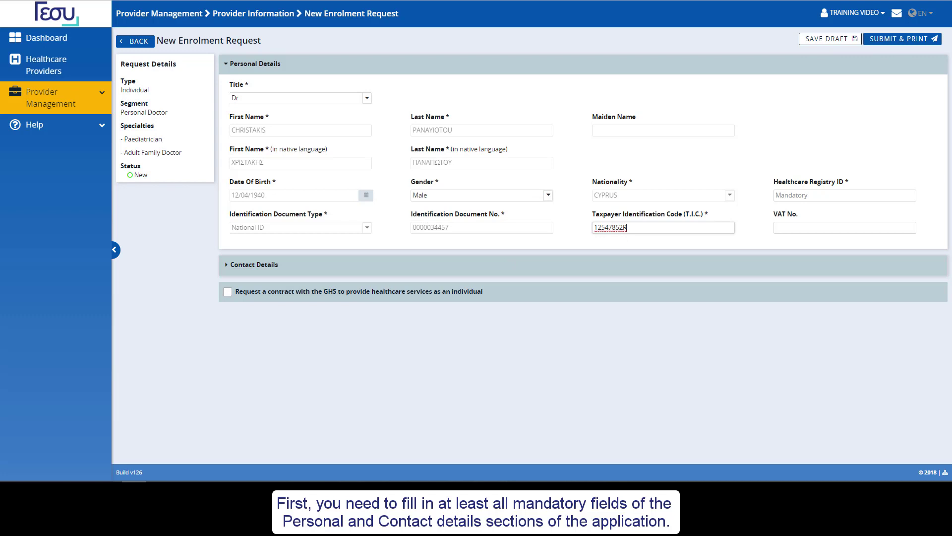
click(824, 196)
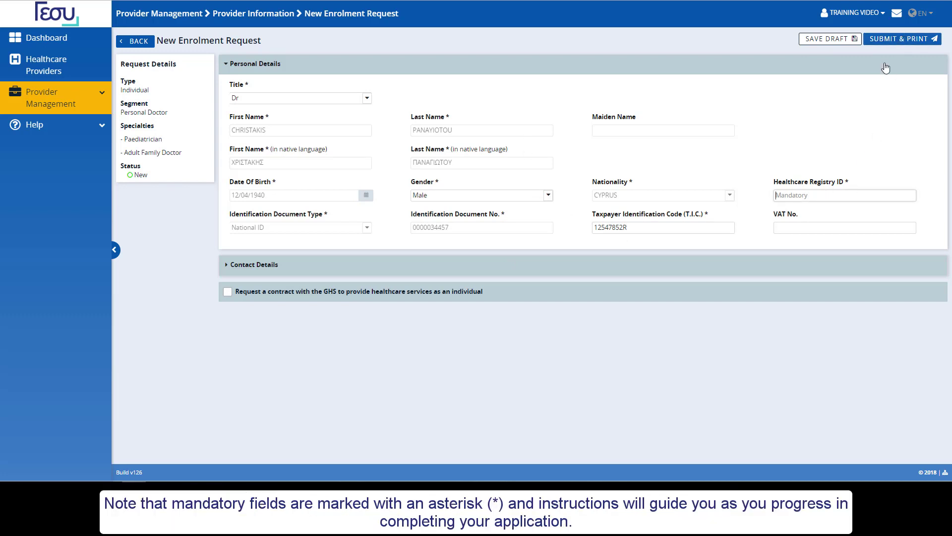
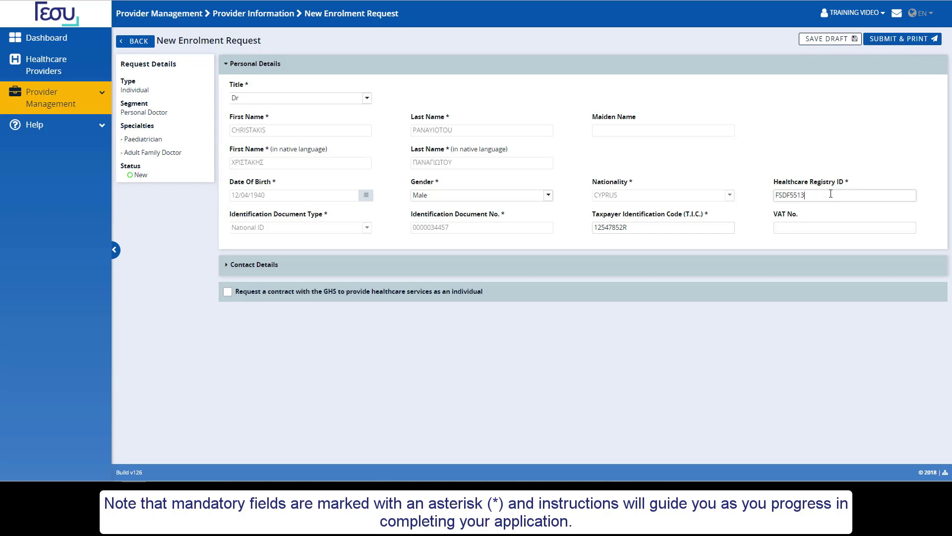
text(/)
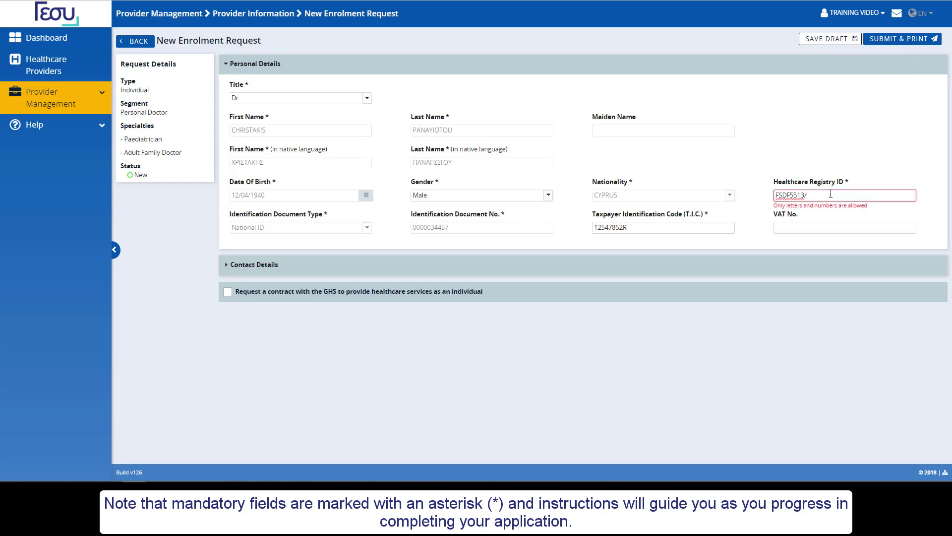
key(BackSpace)
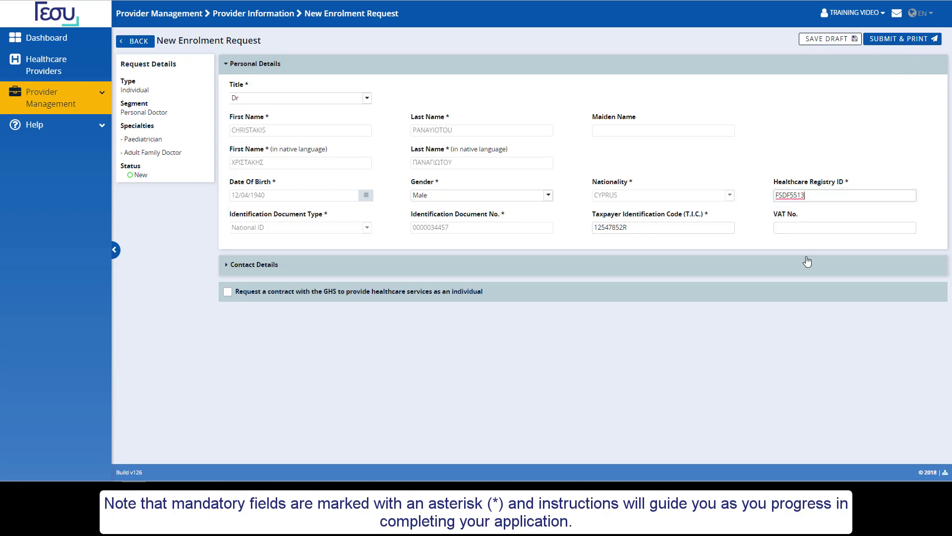
click(806, 263)
click(896, 40)
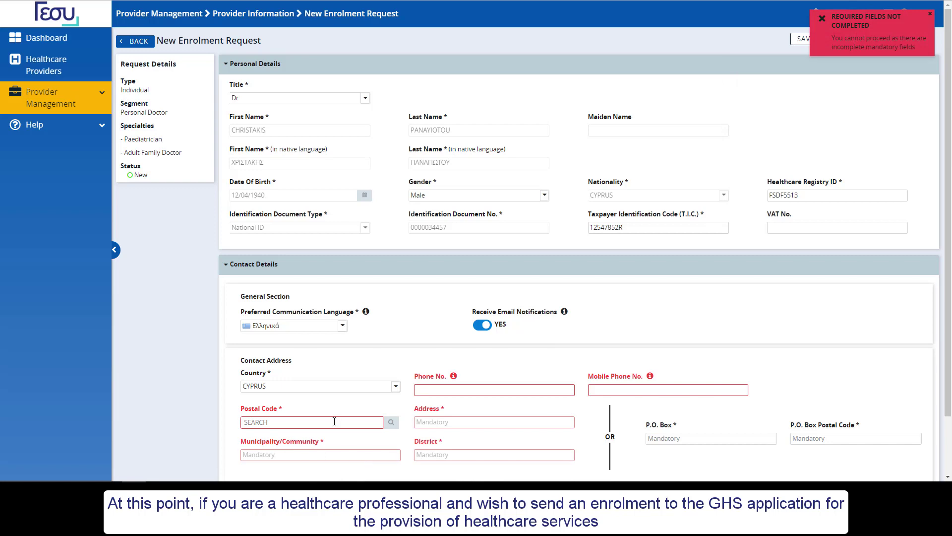
- Fill the address from the postal code 2013 street lookup, house number 9, and add the phone number
text(2013)
click(391, 421)
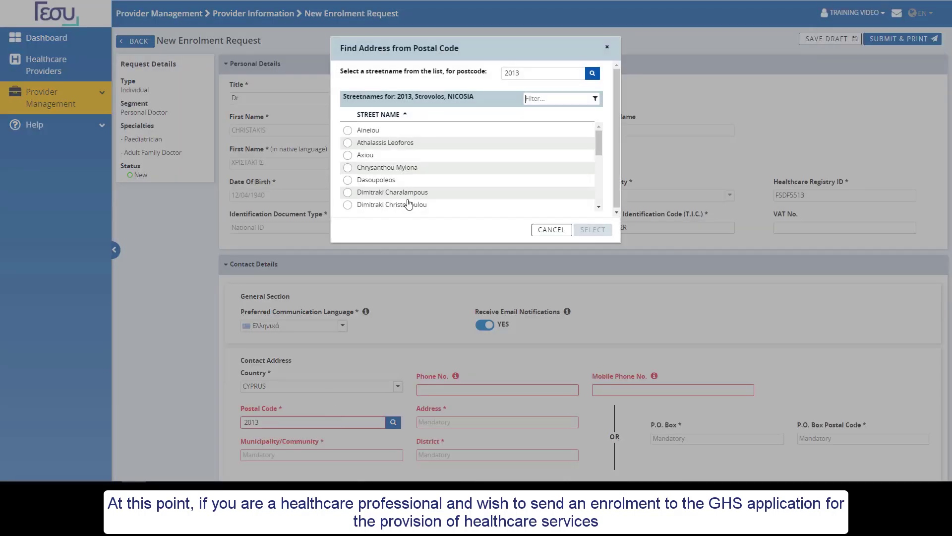
click(392, 192)
click(594, 229)
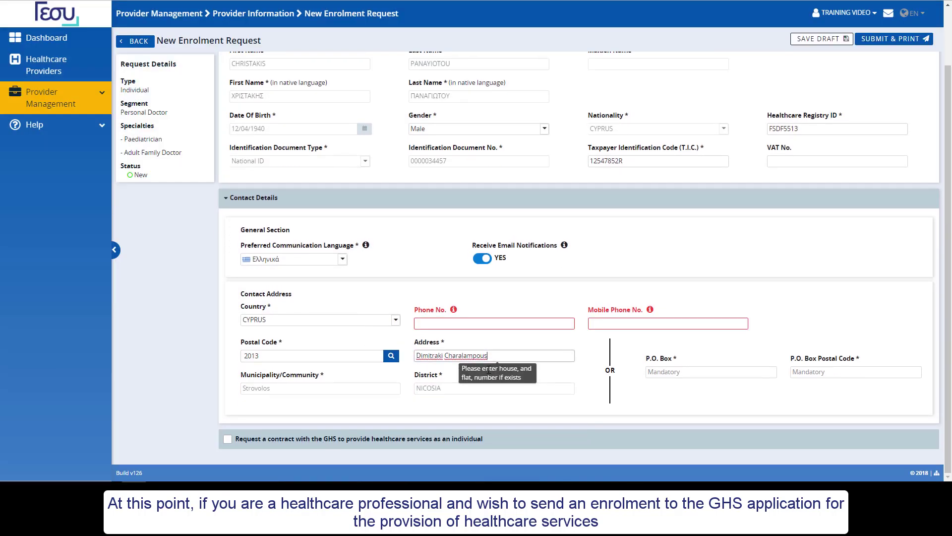
text(9)
click(445, 325)
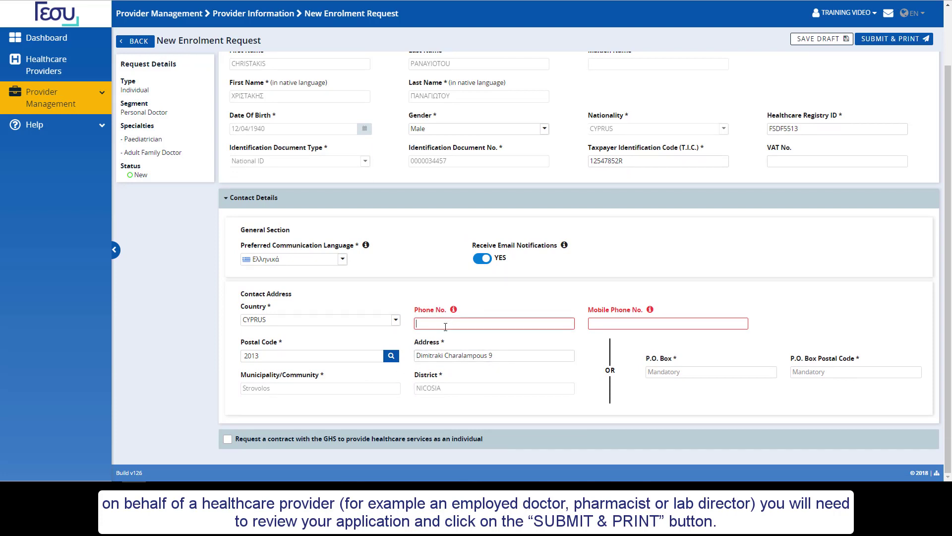
text(22222222)
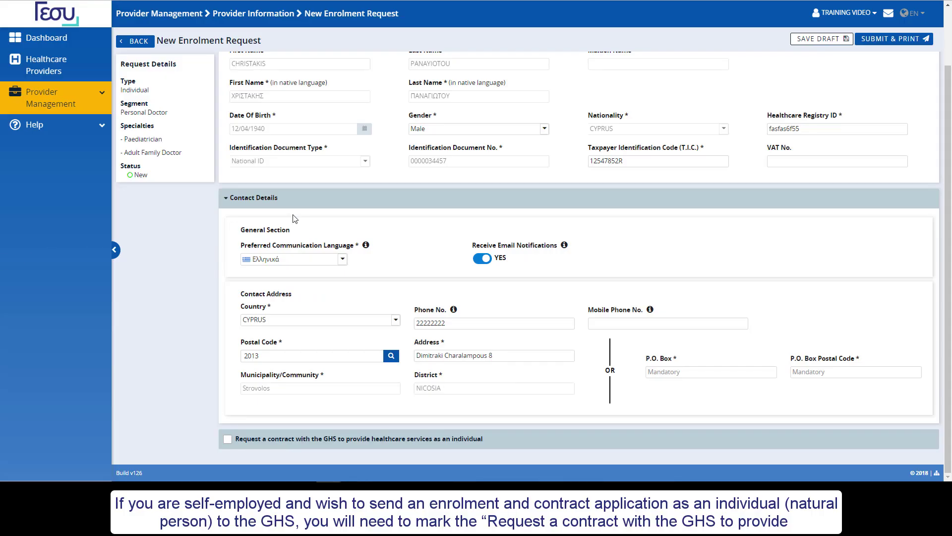
- Request a GHS contract with insurance expiry 26/10/2067, ANCORIA BANK payment details and primary office location
click(226, 442)
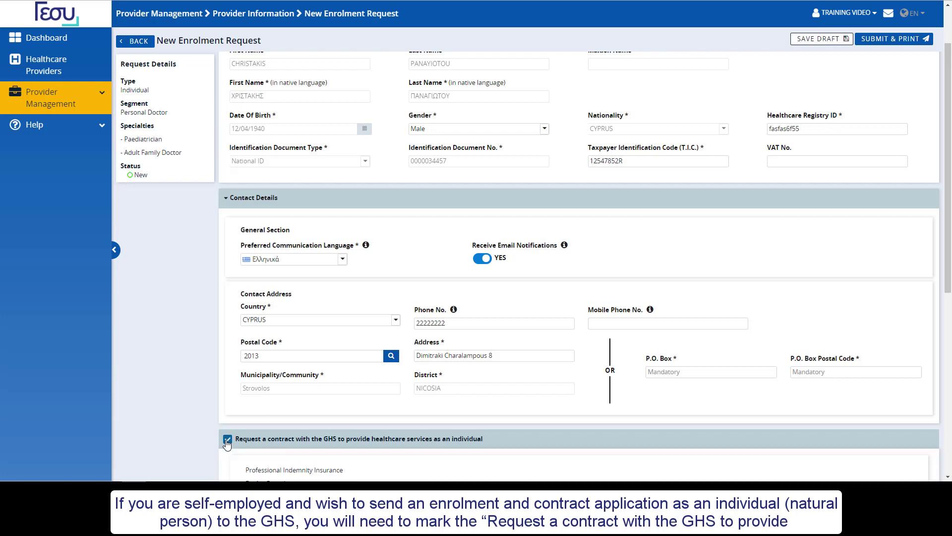
scroll(226, 442, down, 2)
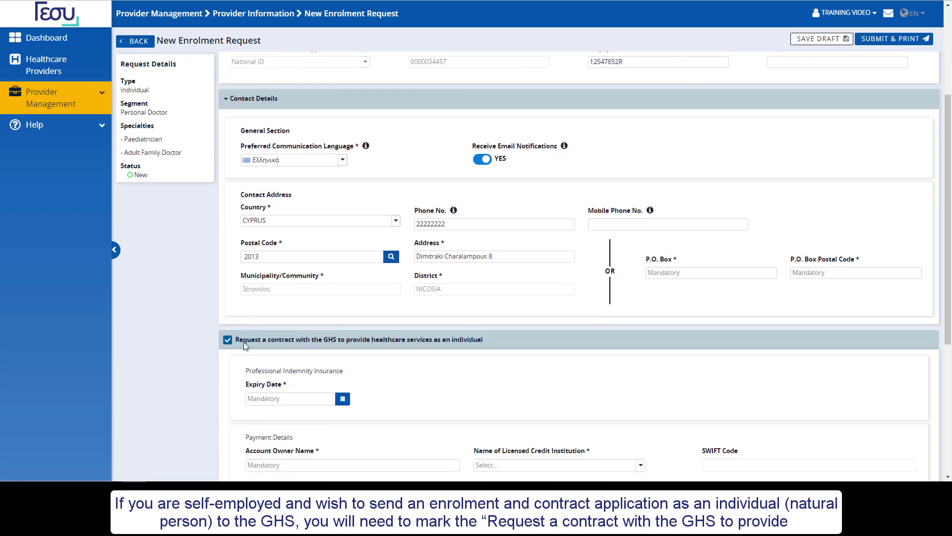
scroll(243, 341, down, 2)
scroll(268, 244, down, 1)
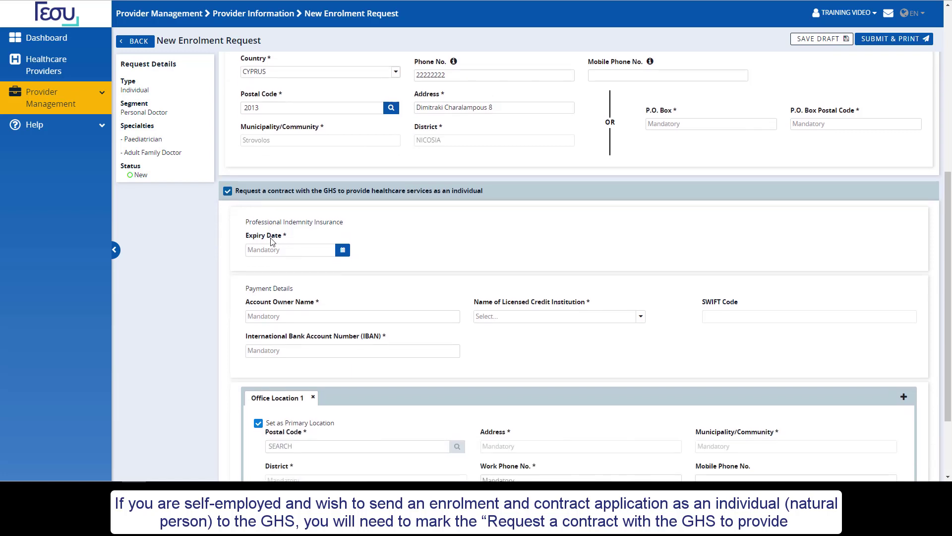
scroll(273, 242, down, 1)
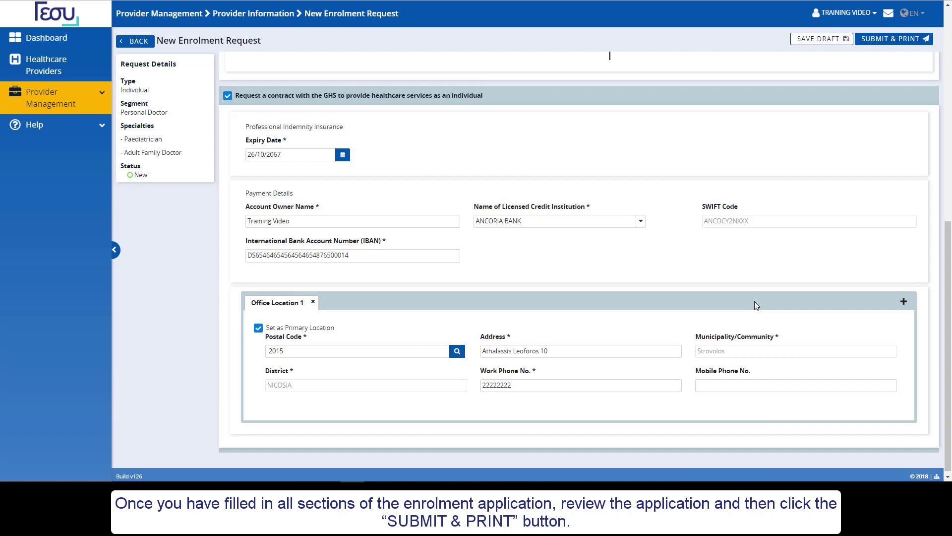
scroll(754, 302, up, 3)
scroll(849, 240, up, 3)
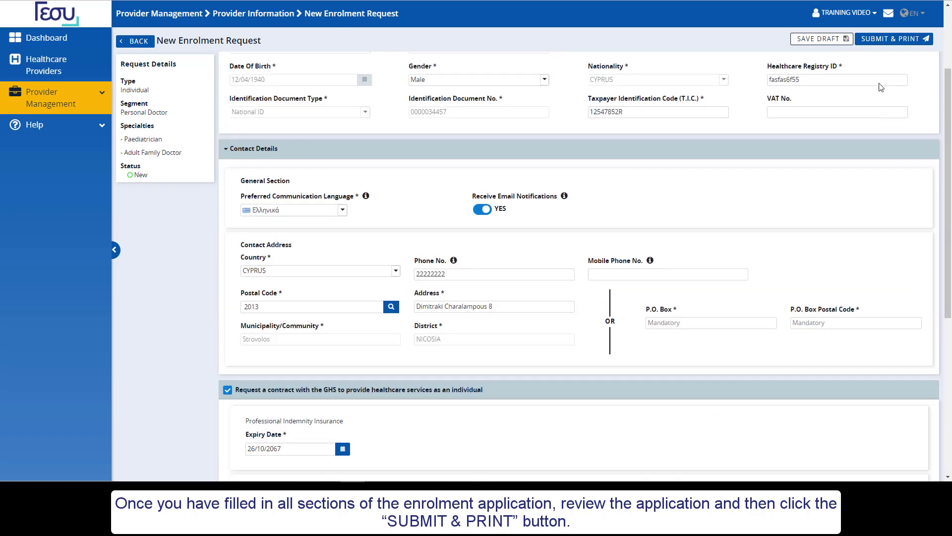
- Submit & Print the enrolment request and confirm the submission
click(893, 38)
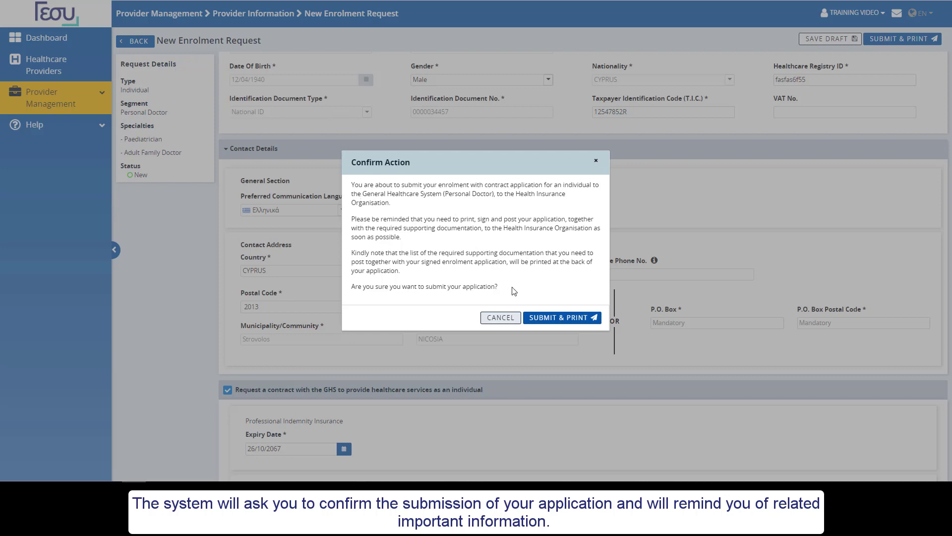
click(538, 324)
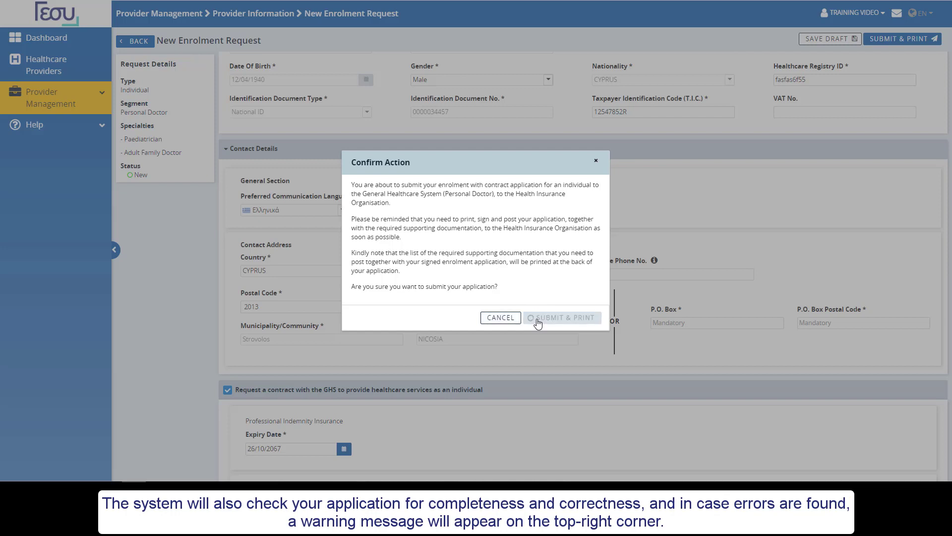